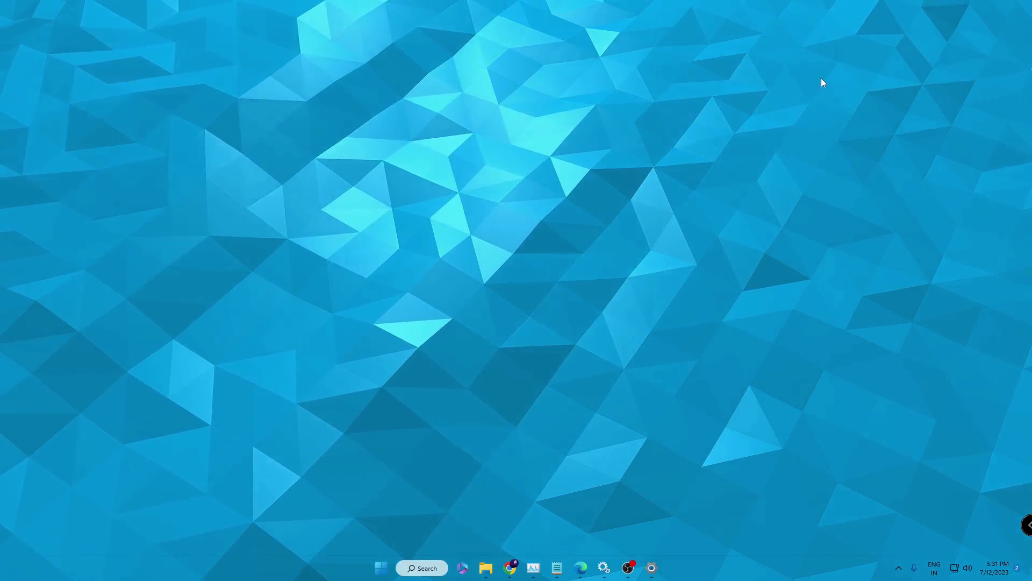
# Exit the Riot Client from the hidden system tray icons.
pyautogui.click(898, 568)
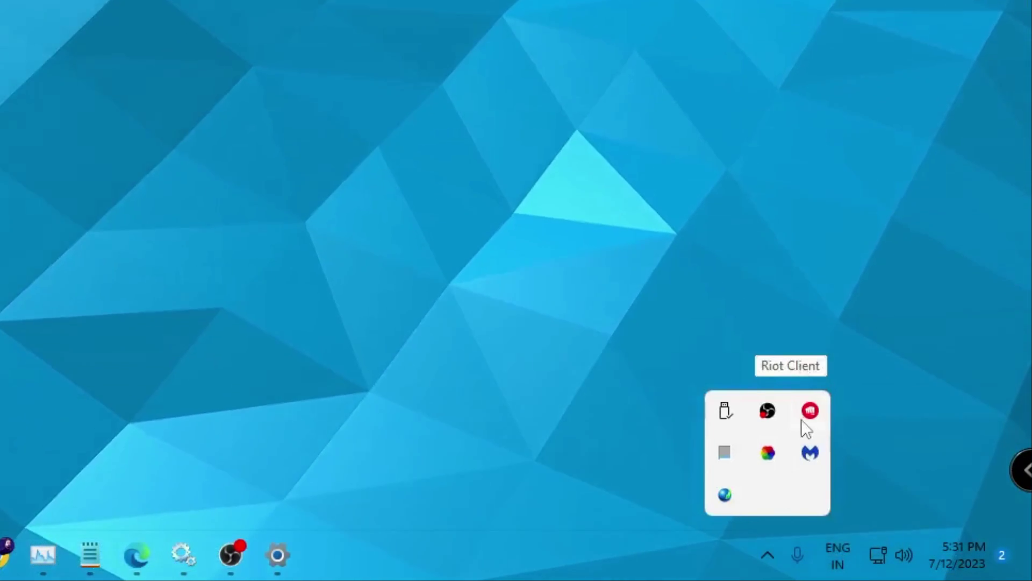
pyautogui.rightClick(810, 413)
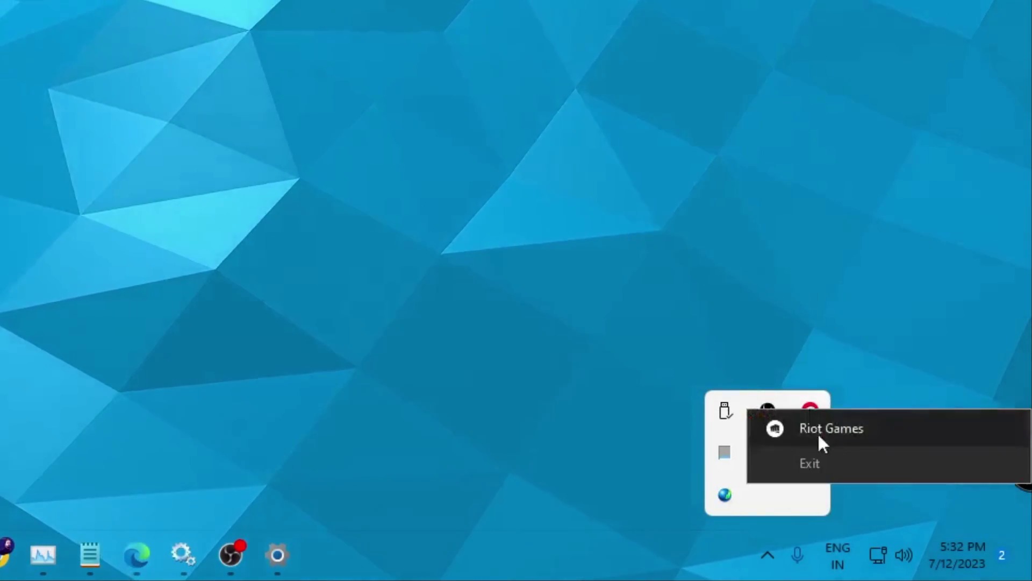
pyautogui.click(828, 464)
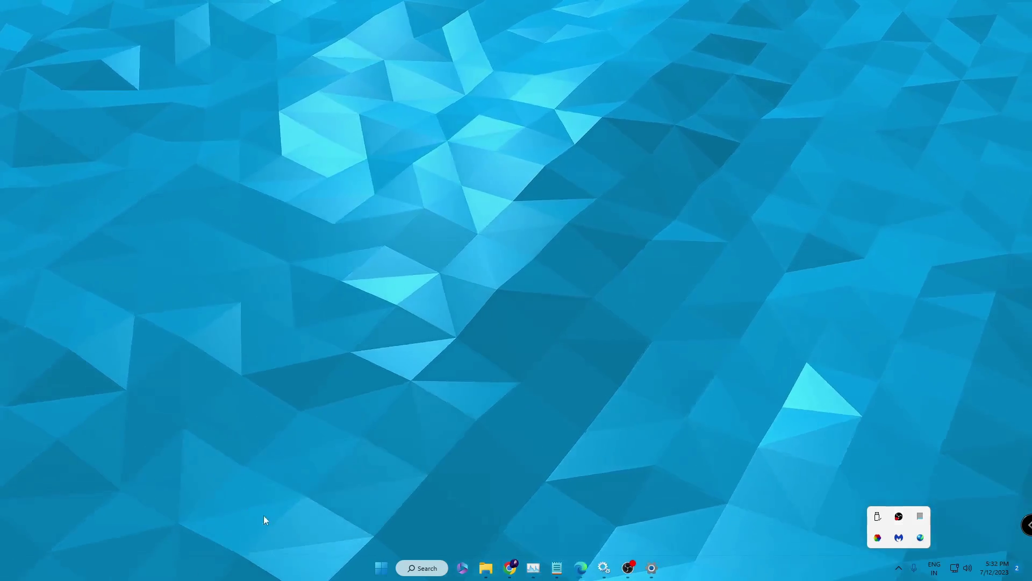
# Open Task Manager and scroll the Processes list to the Vanguard user-mode service.
pyautogui.rightClick(384, 569)
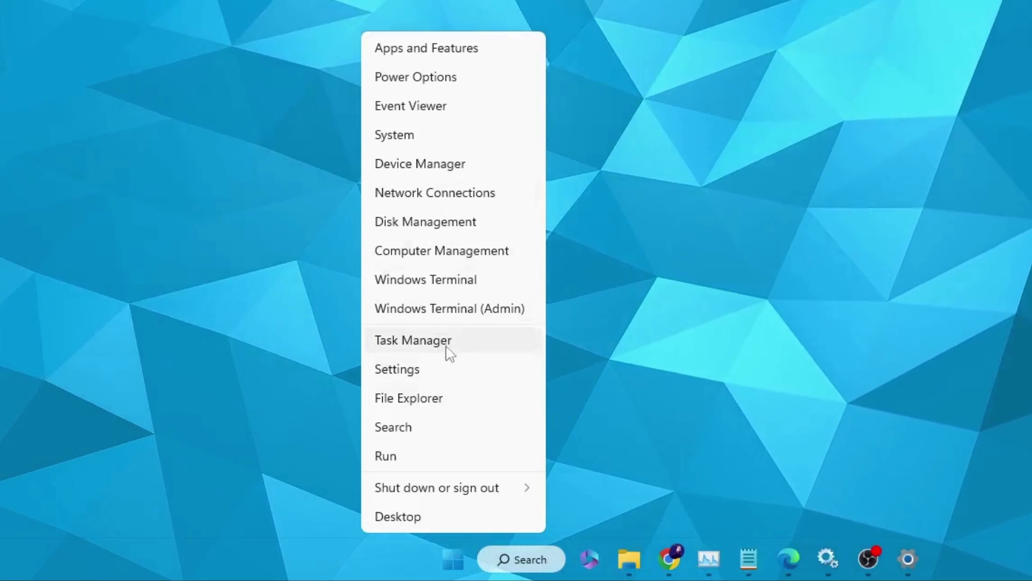
pyautogui.click(452, 357)
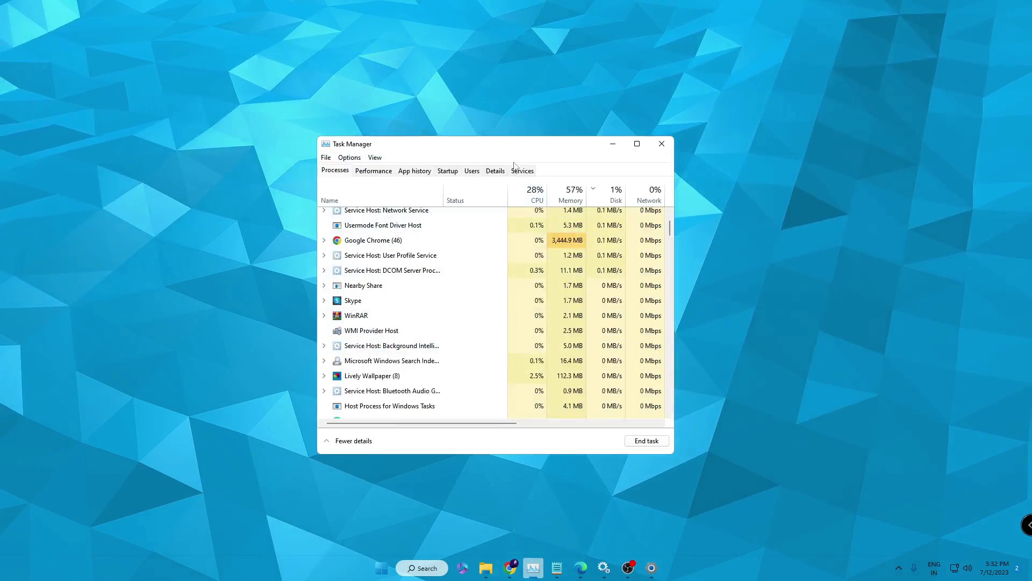
pyautogui.scroll(-5, 350, 295)
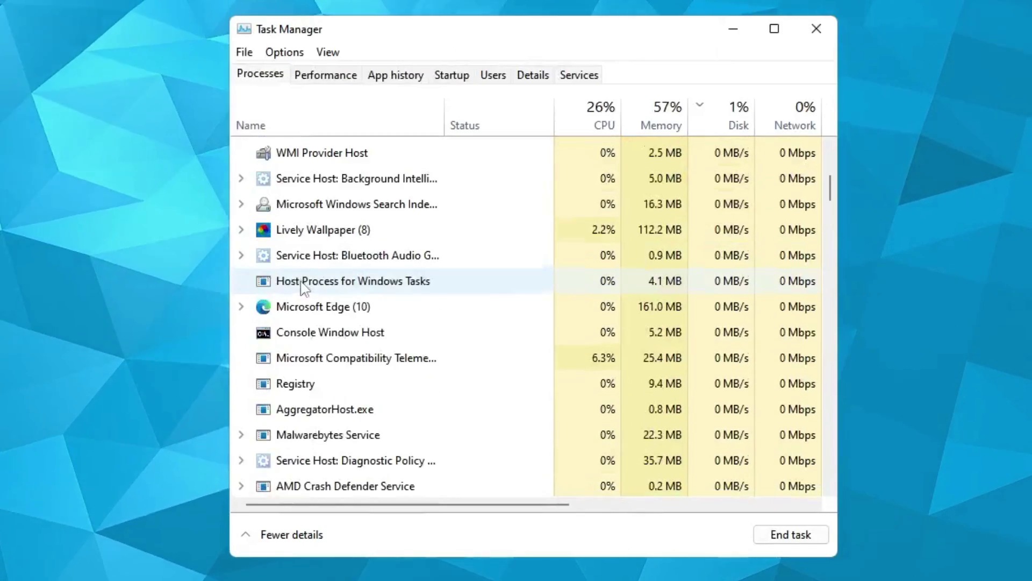
pyautogui.scroll(-7, 303, 288)
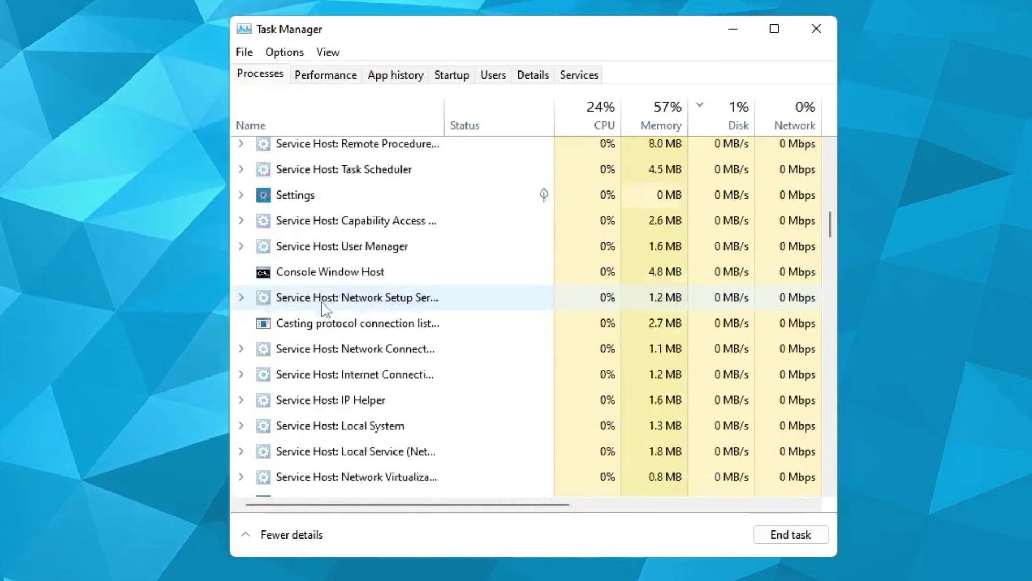
pyautogui.scroll(-2, 323, 311)
pyautogui.scroll(-1, 322, 280)
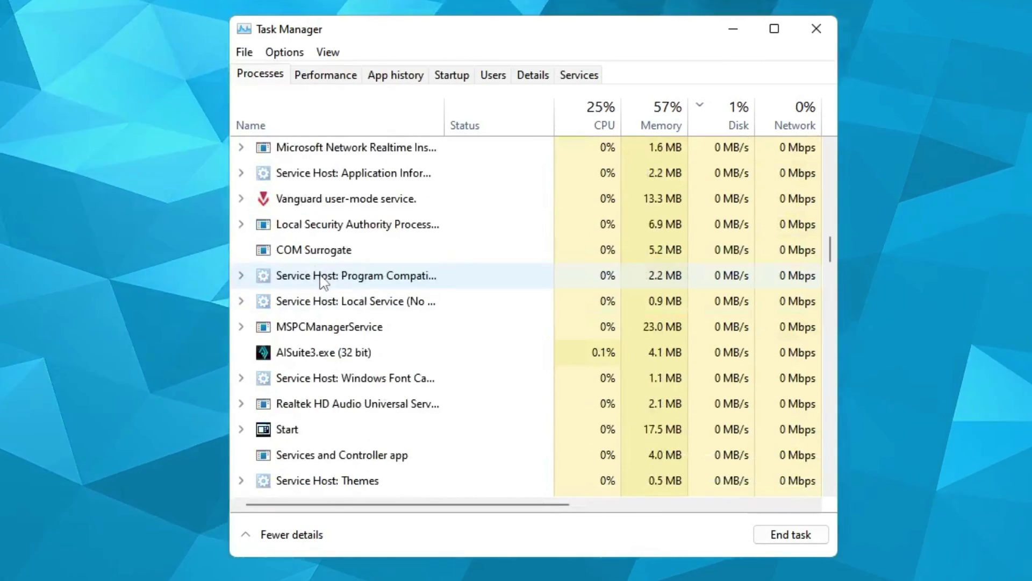
# End the Vanguard user-mode service task.
pyautogui.rightClick(317, 205)
pyautogui.click(355, 232)
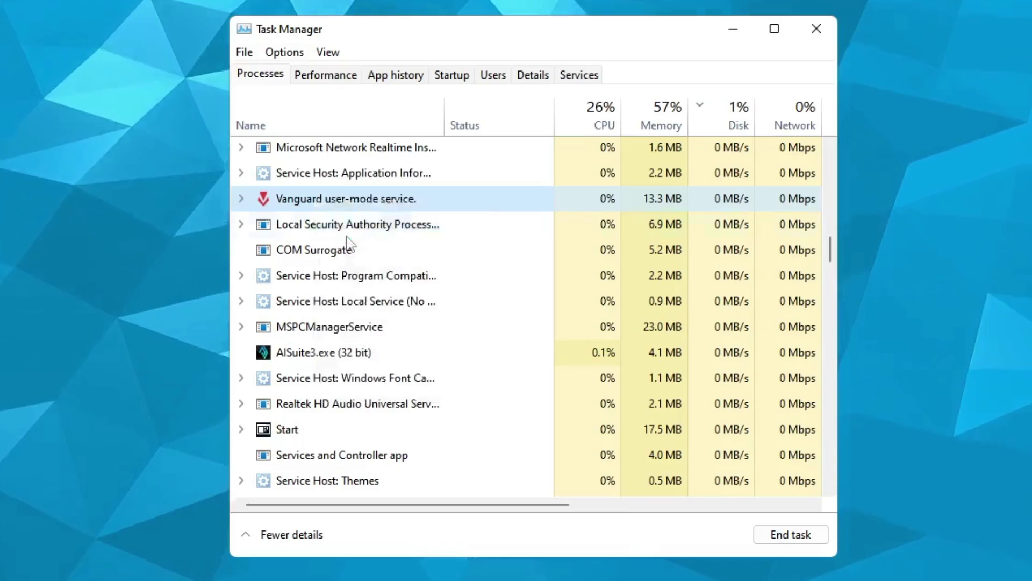
pyautogui.scroll(-6, 349, 280)
pyautogui.scroll(-15, 347, 285)
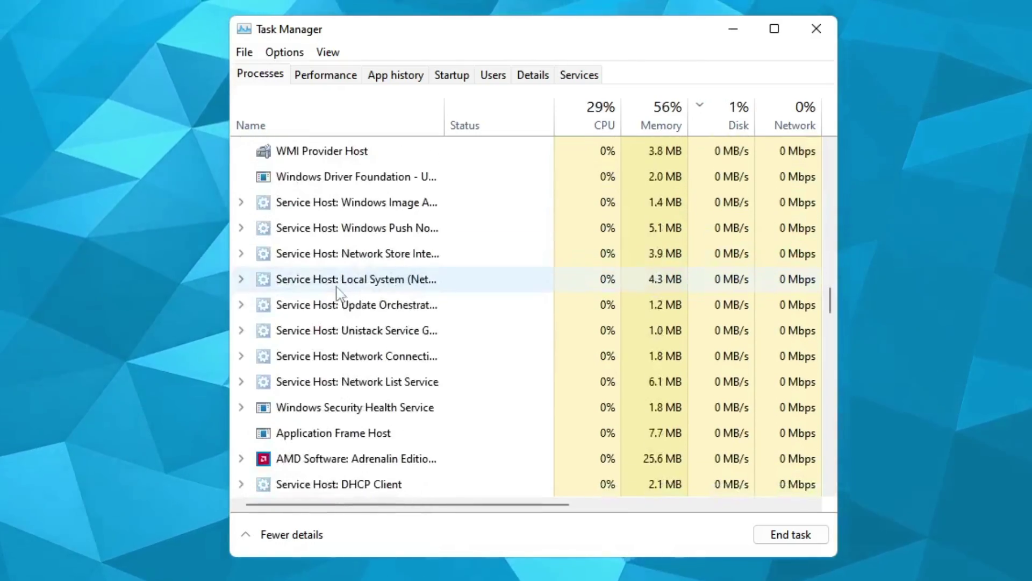
pyautogui.scroll(-13, 333, 301)
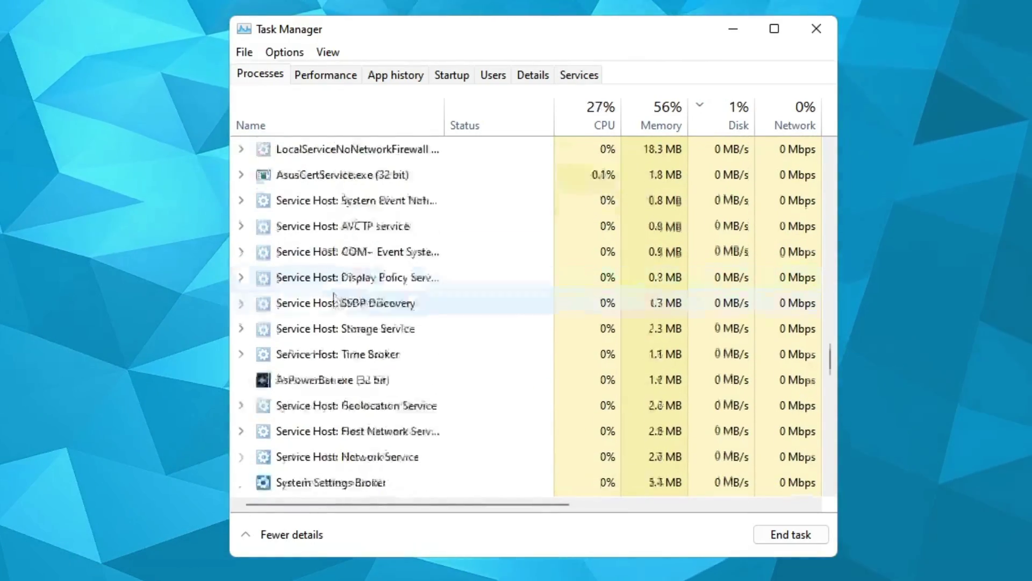
pyautogui.scroll(-7, 333, 317)
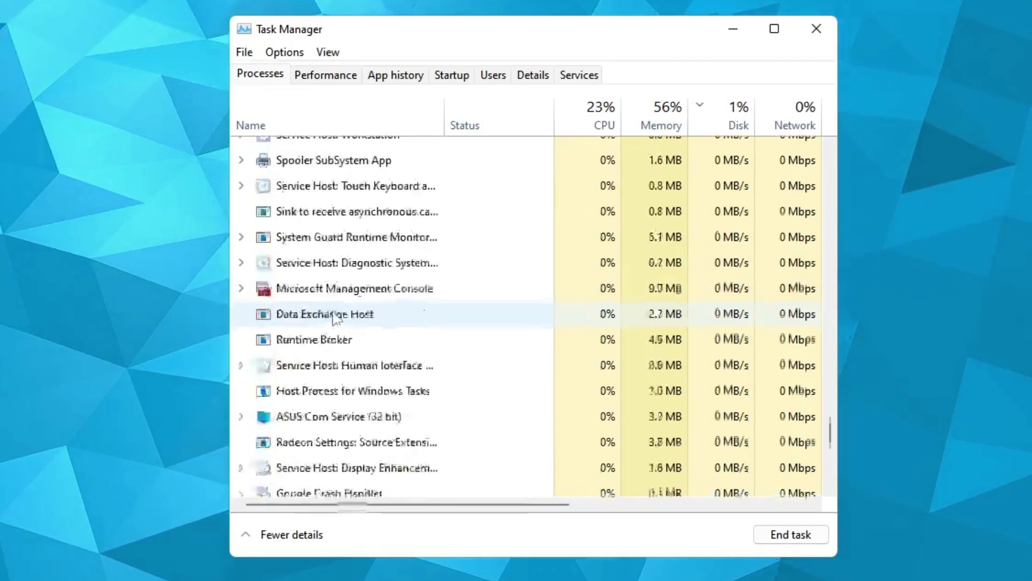
pyautogui.scroll(-2, 339, 315)
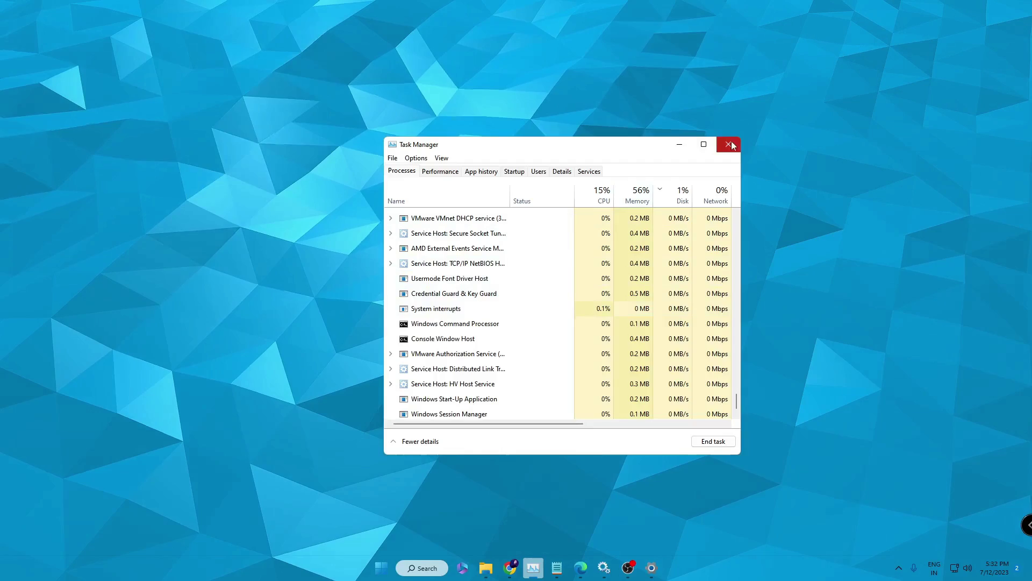
# Close Task Manager and open Programs and Features via appwiz.cpl.
pyautogui.click(728, 144)
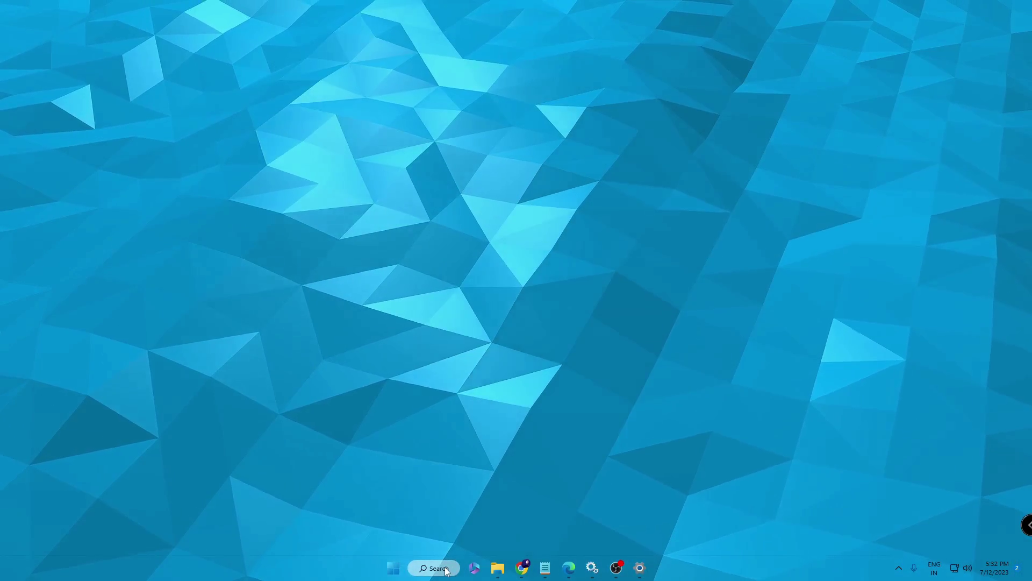
pyautogui.click(446, 570)
pyautogui.write('appw')
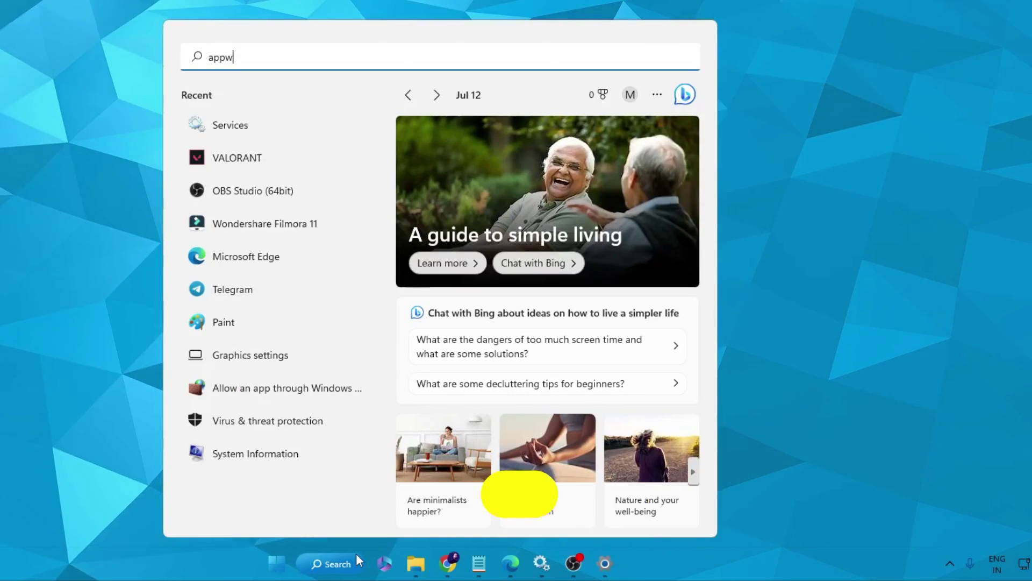
pyautogui.write('iz.cpl')
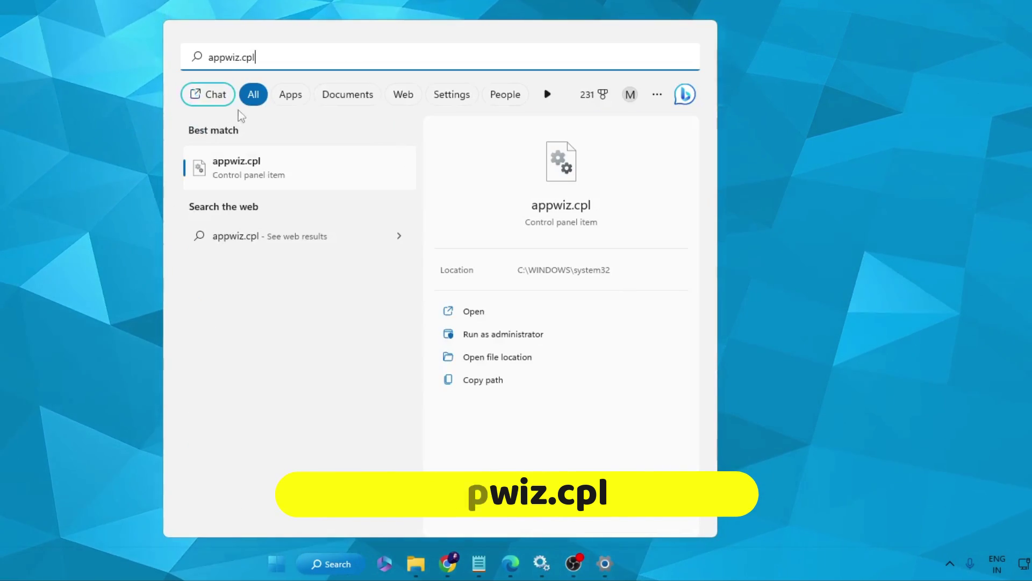
pyautogui.click(270, 166)
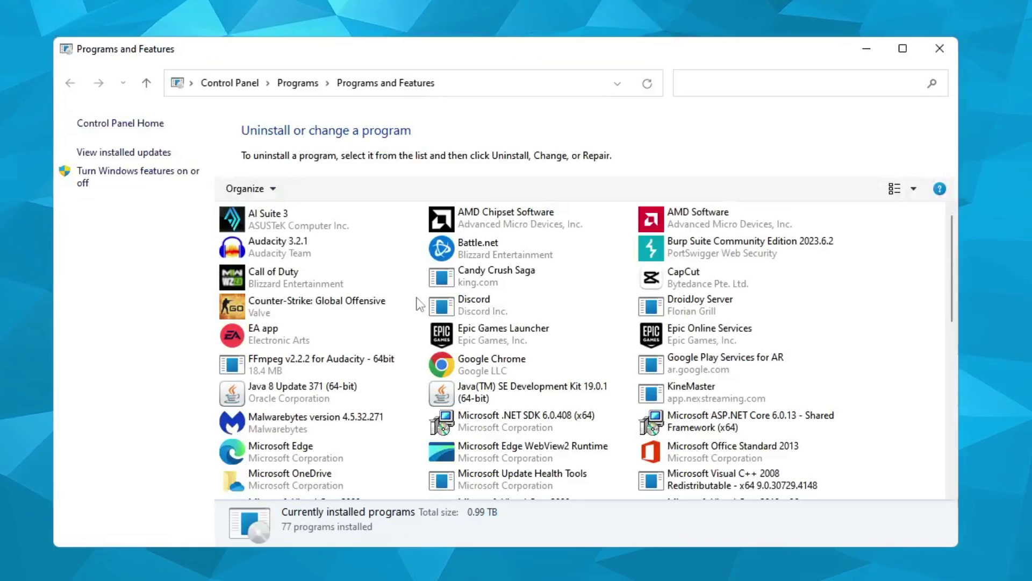
# Jump to VALORANT in the installed programs list and bring up its Uninstall option.
pyautogui.click(490, 299)
pyautogui.press('v')
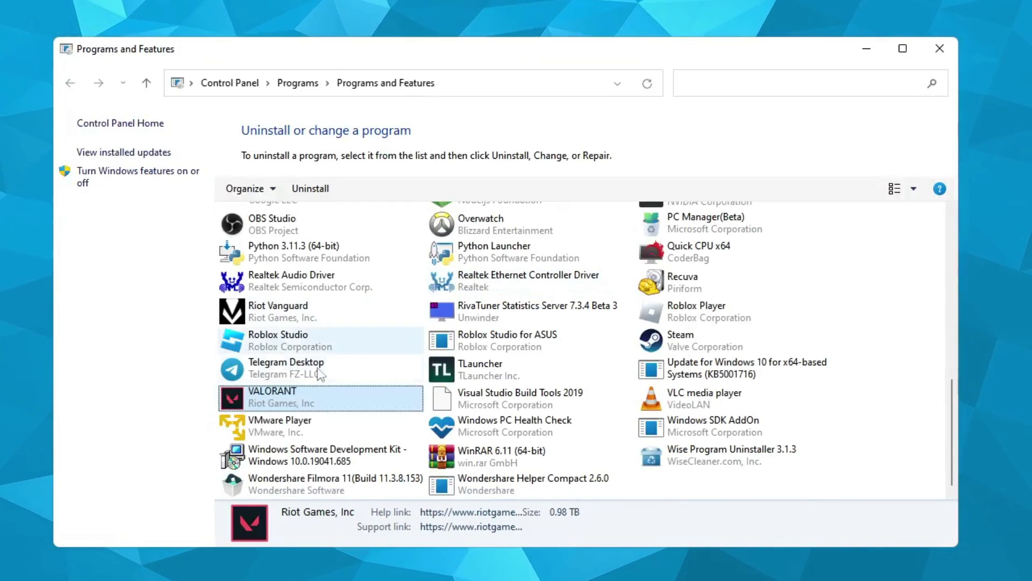
pyautogui.rightClick(295, 398)
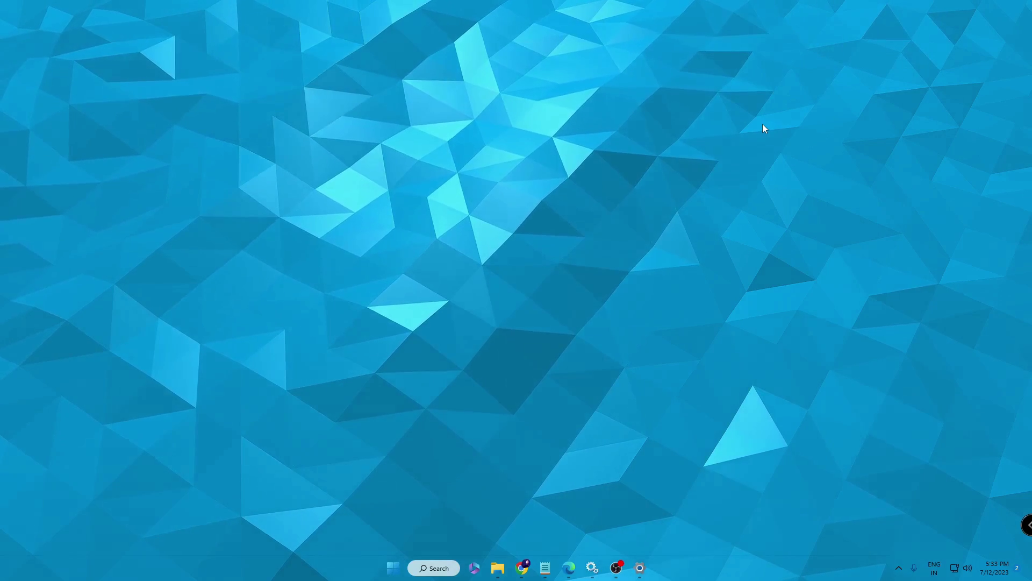
# Open the Riot Games folder on Local Disk (C:).
pyautogui.moveTo(498, 568)
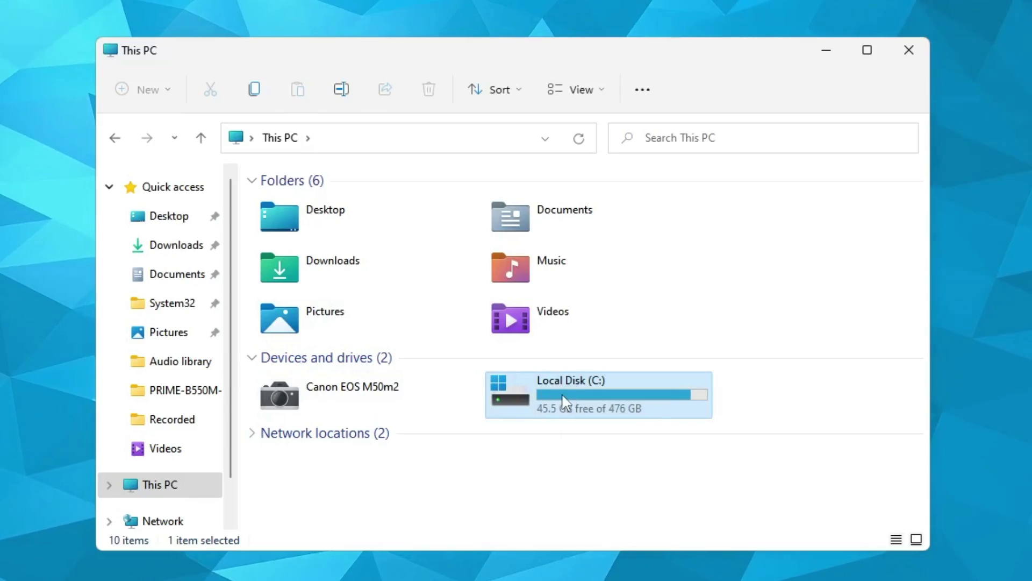
pyautogui.doubleClick(577, 393)
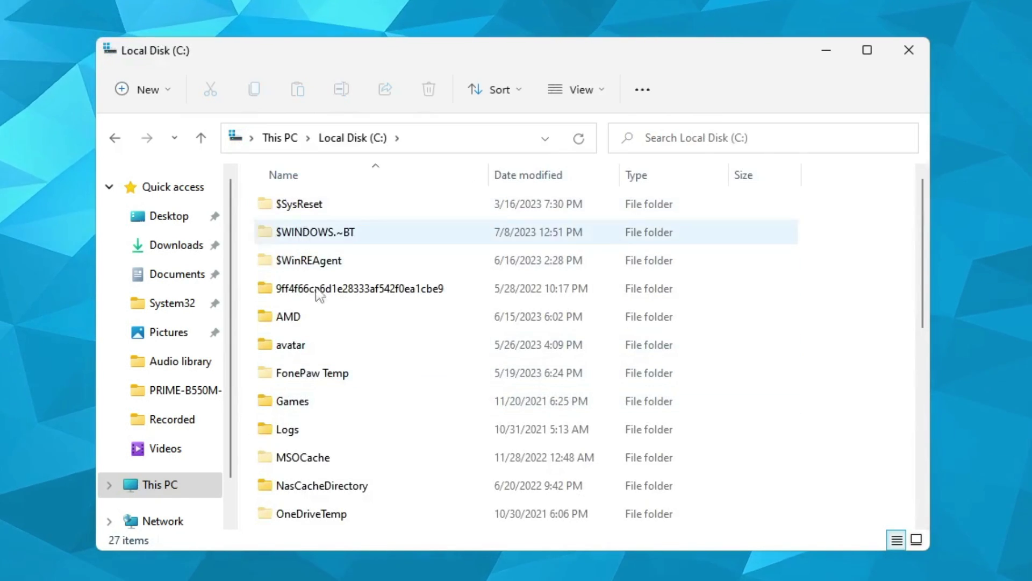
pyautogui.scroll(-2, 337, 379)
pyautogui.scroll(-1, 350, 375)
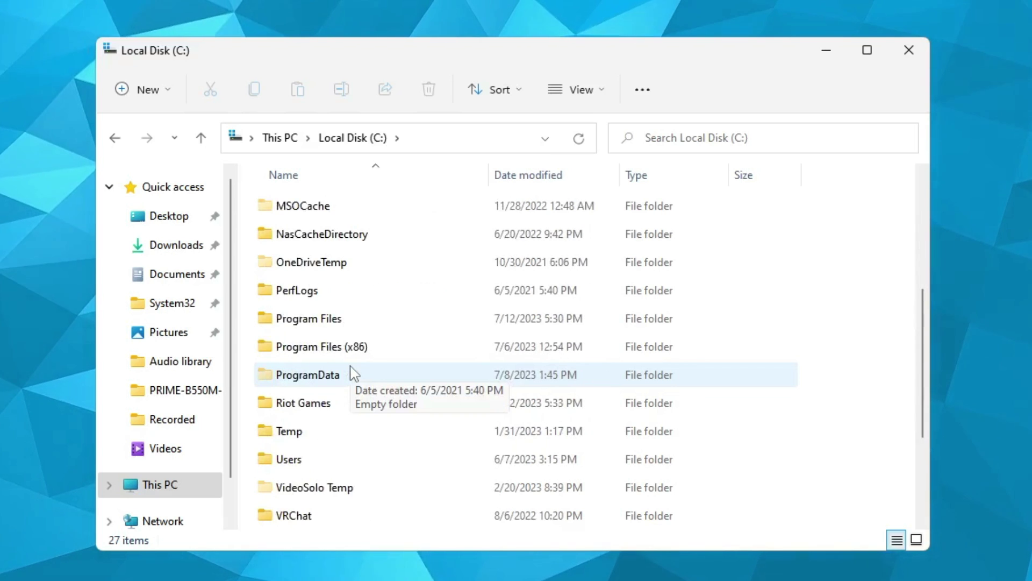
pyautogui.click(331, 411)
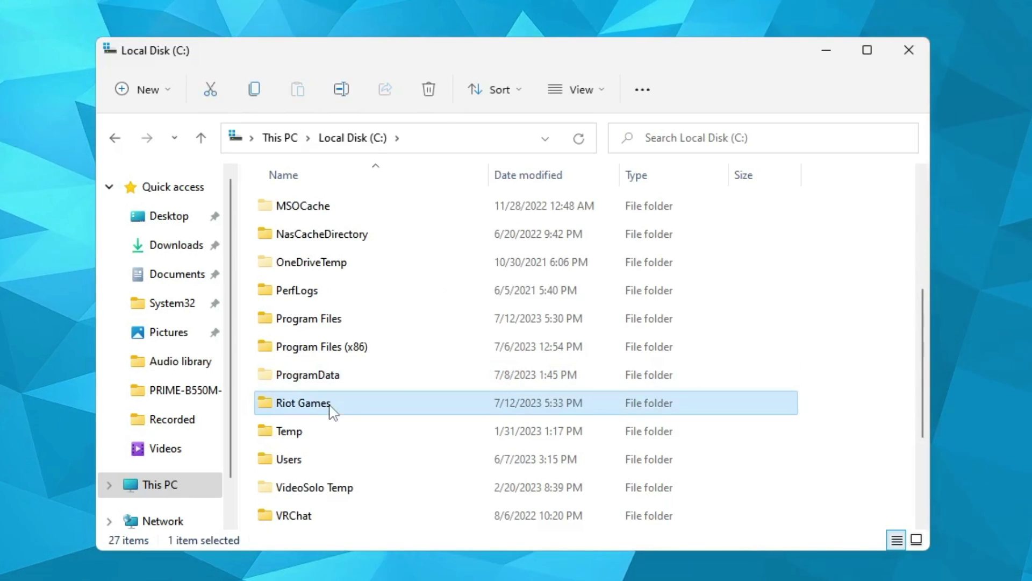
pyautogui.doubleClick(334, 409)
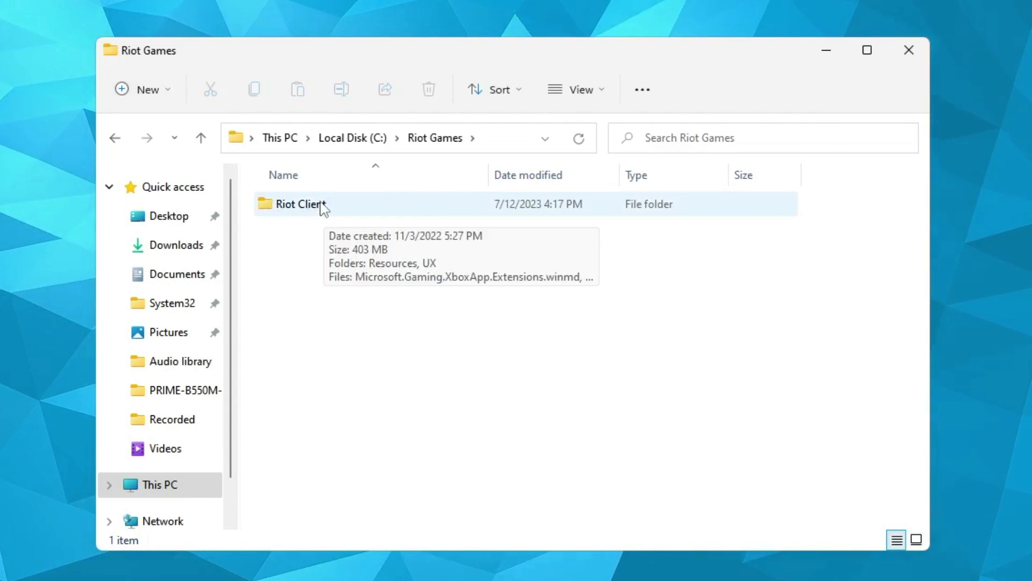
# Delete the Riot Client folder.
pyautogui.click(321, 207)
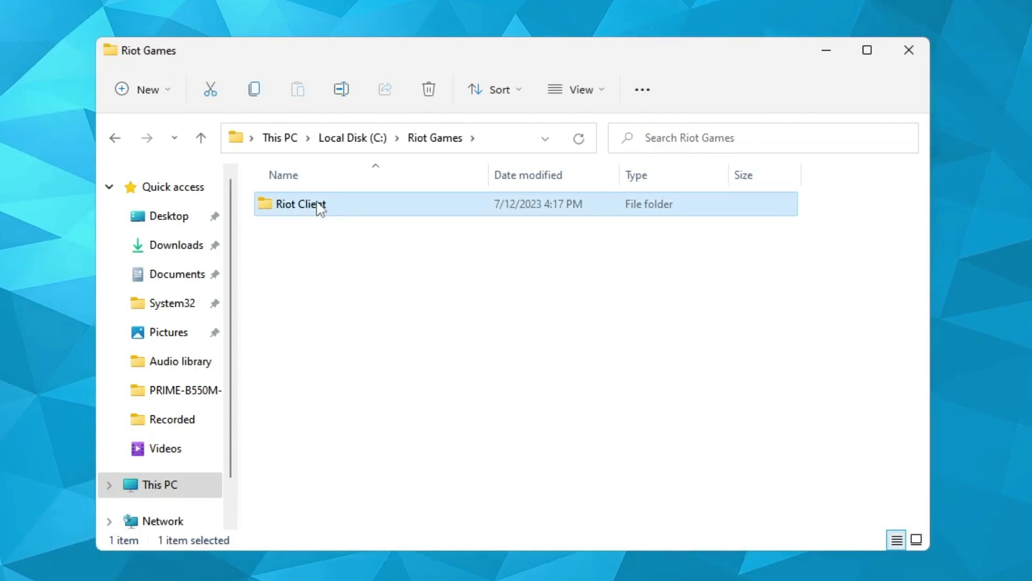
pyautogui.rightClick(320, 208)
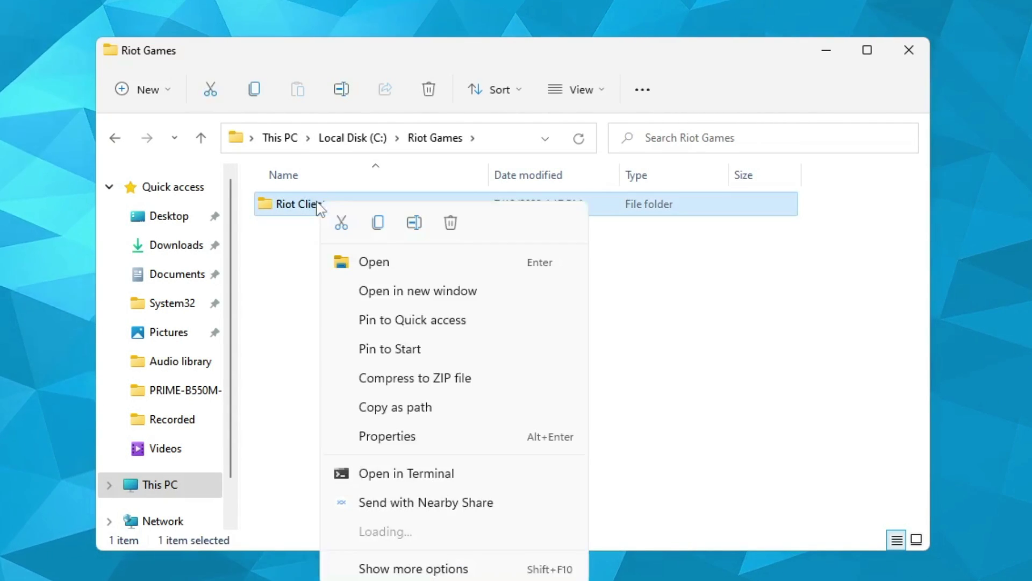
pyautogui.click(450, 223)
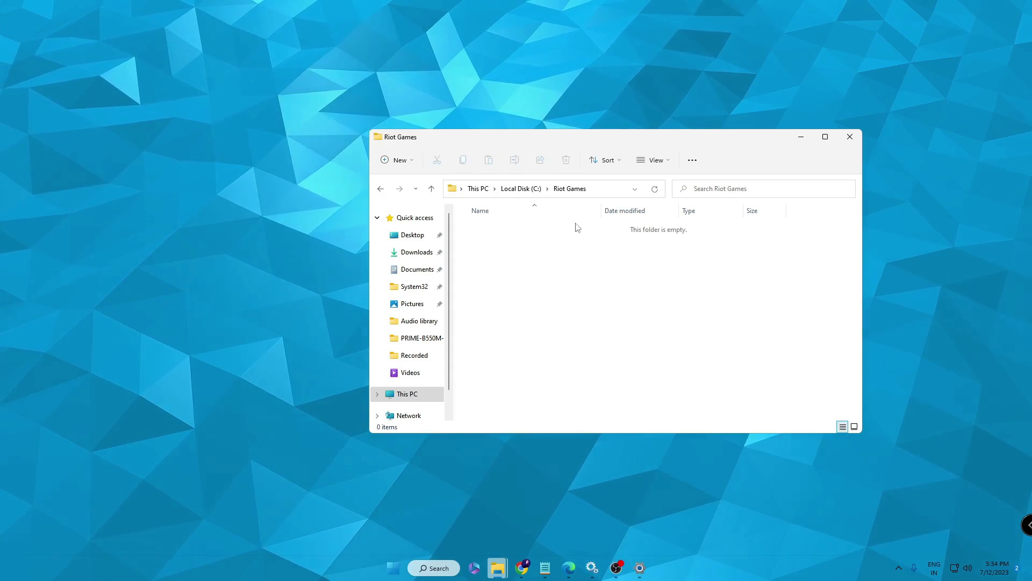
# Close the Riot Games window and open %localappdata% through the Run dialog.
pyautogui.click(851, 136)
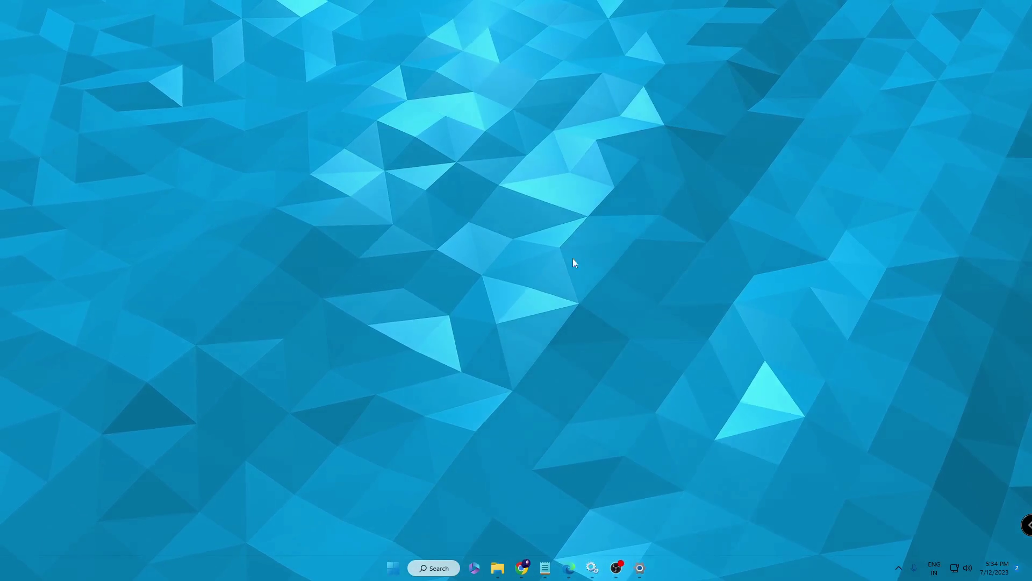
pyautogui.rightClick(396, 569)
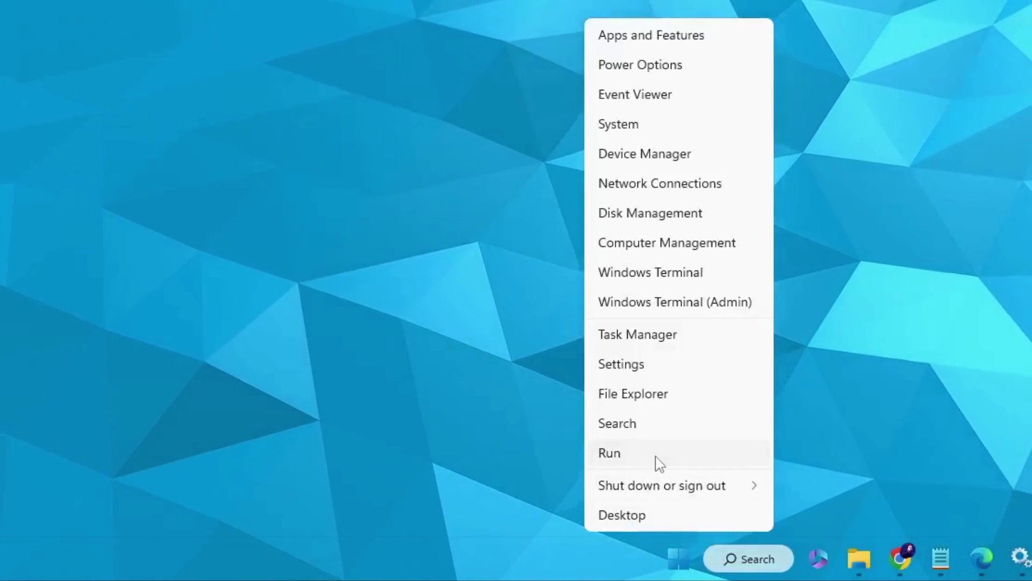
pyautogui.click(656, 457)
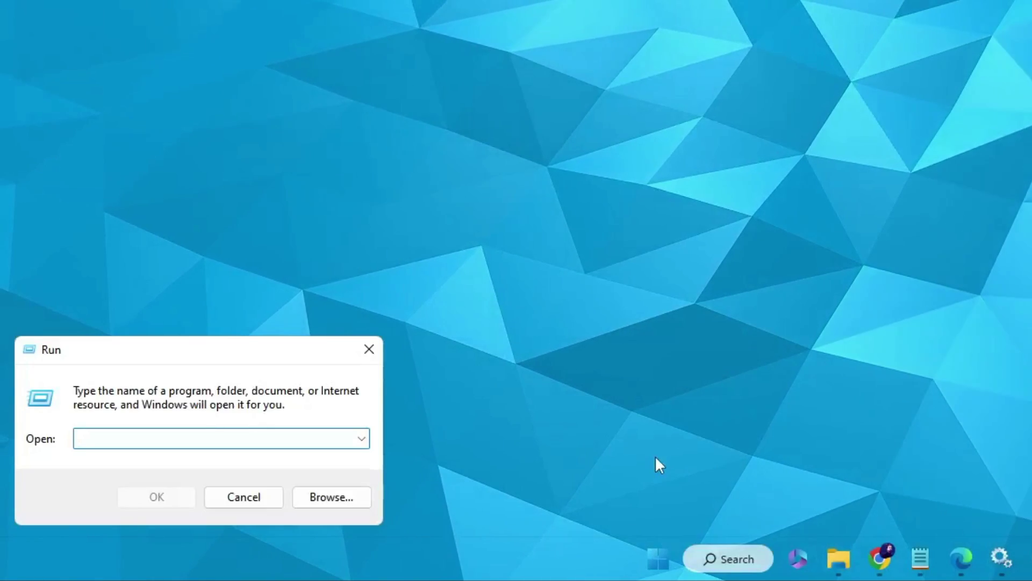
pyautogui.write('%')
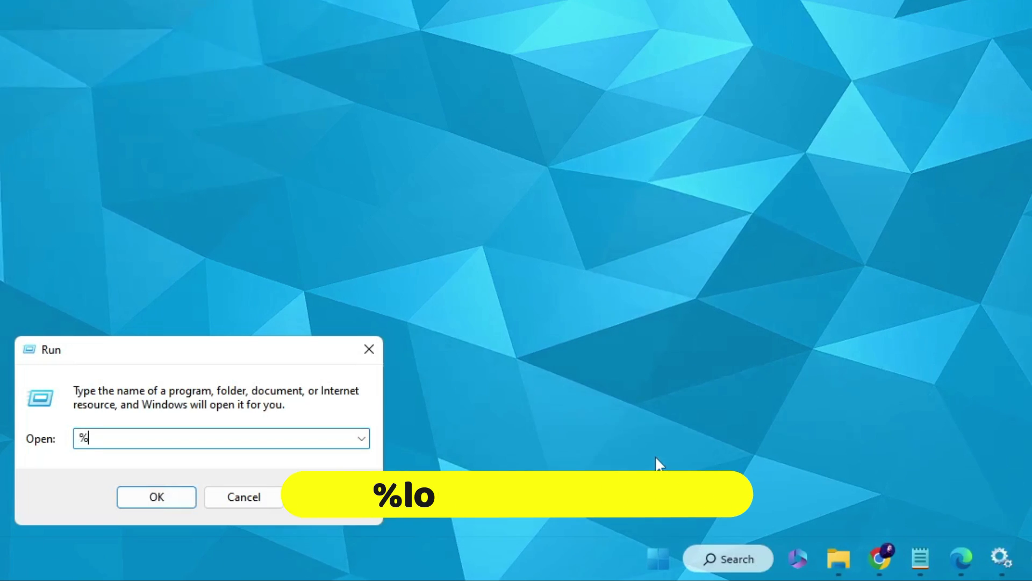
pyautogui.write('locala')
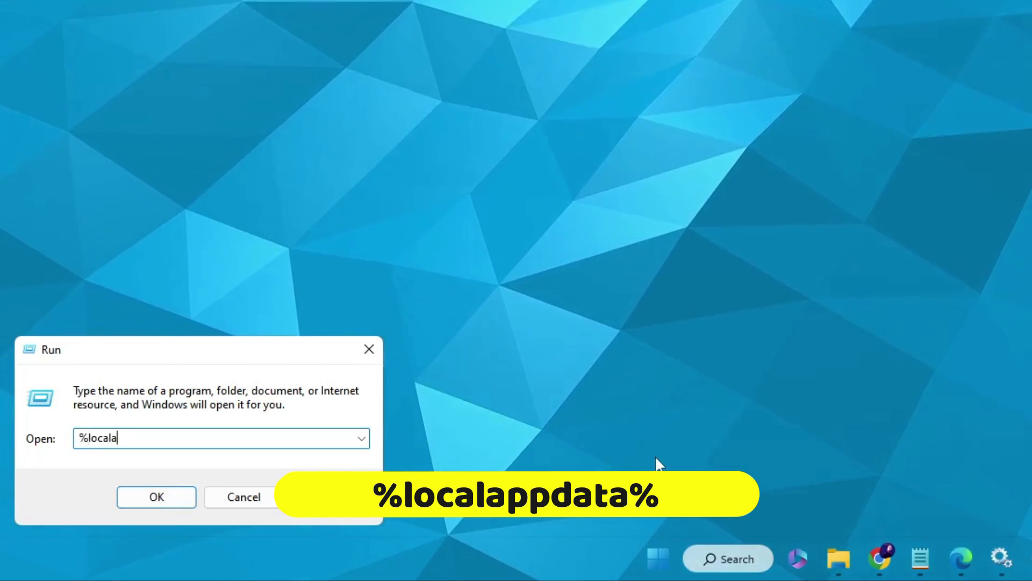
pyautogui.write('ppdata%')
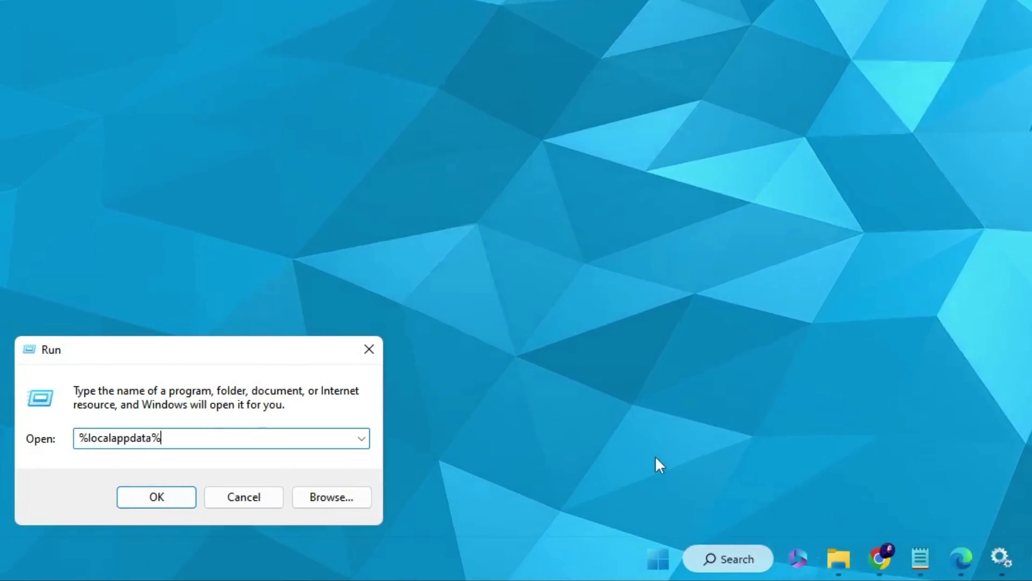
pyautogui.click(156, 495)
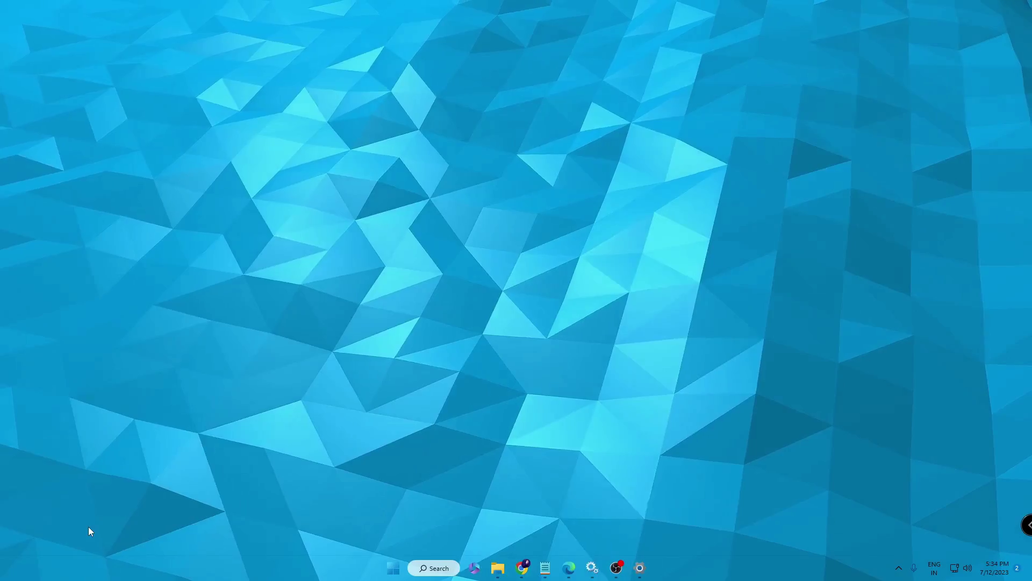
# Delete the VALORANT folder from AppData\Local.
pyautogui.moveTo(581, 138); pyautogui.dragTo(511, 120)
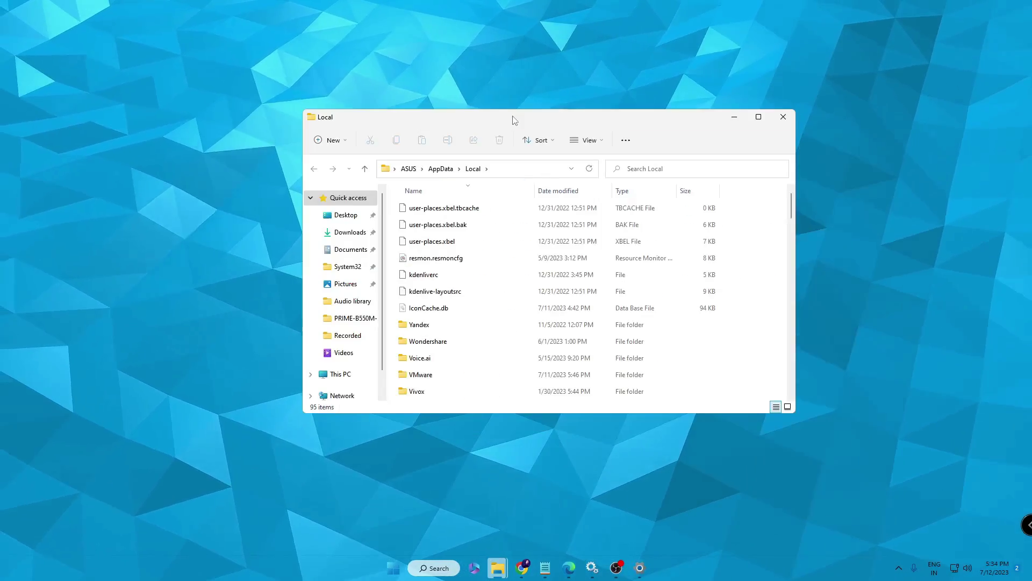
pyautogui.scroll(-1, 445, 285)
pyautogui.scroll(-4, 445, 299)
pyautogui.click(442, 292)
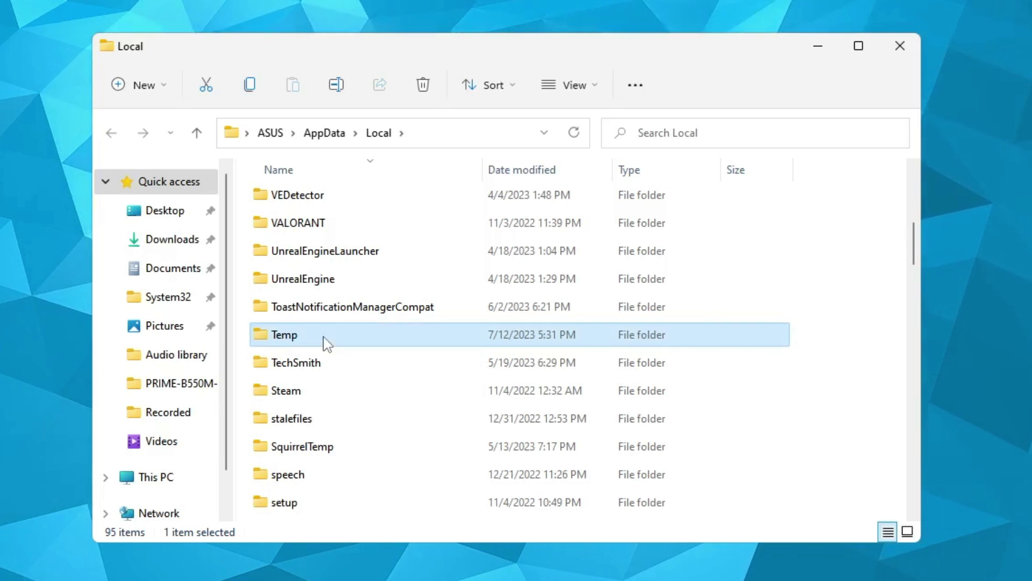
pyautogui.scroll(2, 329, 342)
pyautogui.click(344, 355)
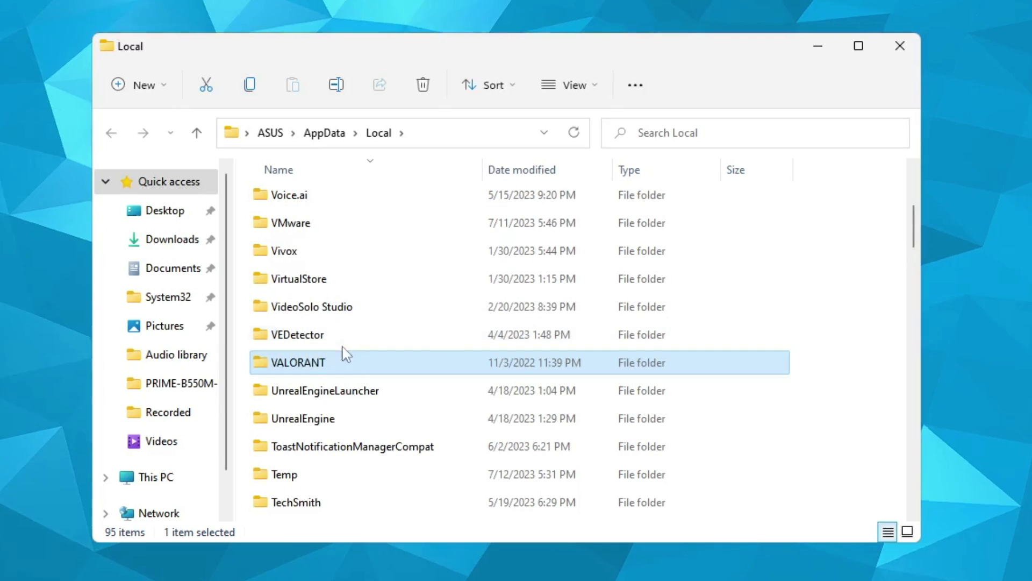
pyautogui.rightClick(323, 370)
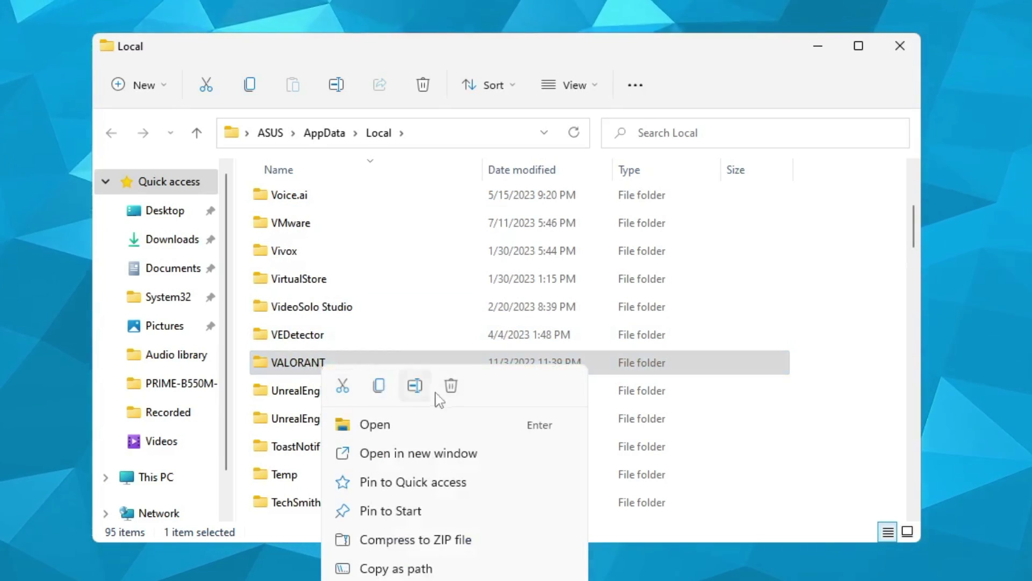
pyautogui.click(452, 386)
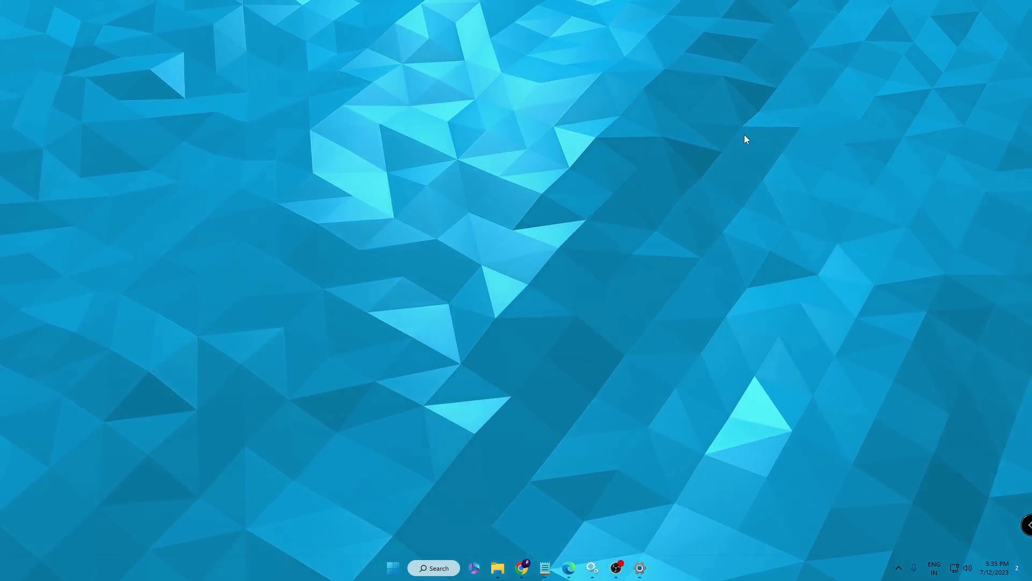
pyautogui.moveTo(521, 566)
pyautogui.click(579, 509)
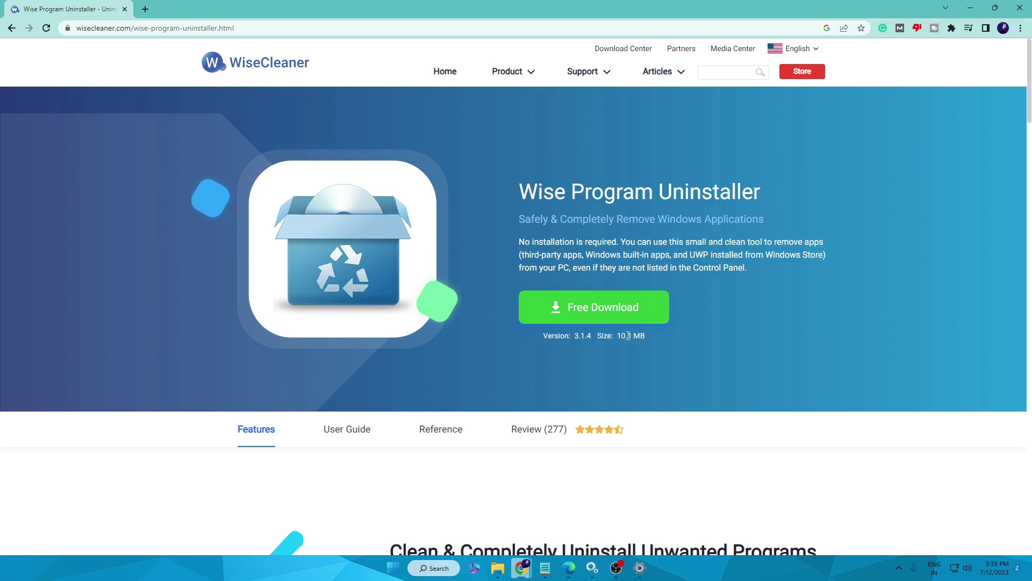
pyautogui.click(976, 14)
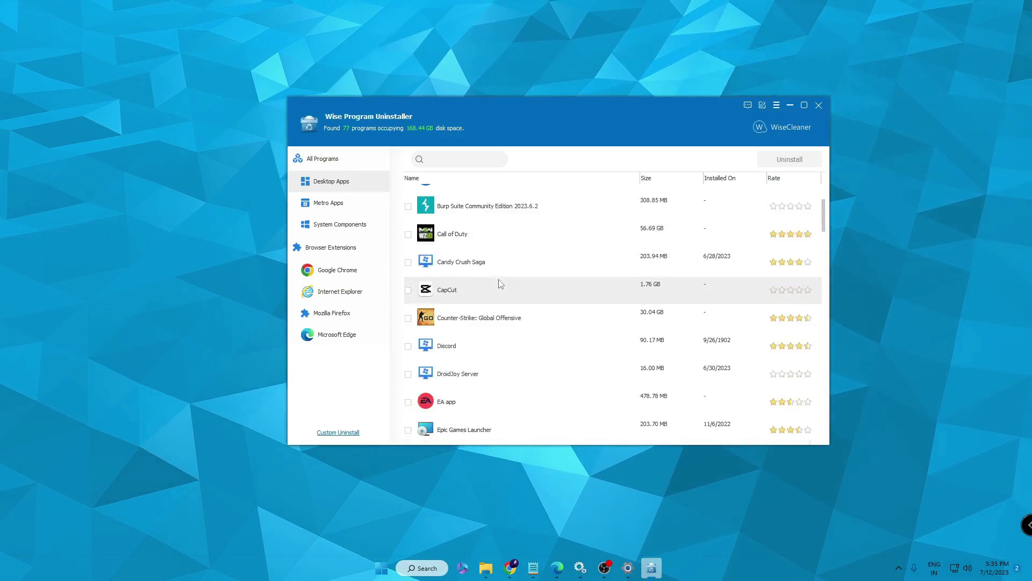
# Tick Google Play Services for AR in Desktop Apps, then close Wise Program Uninstaller.
pyautogui.scroll(-2, 500, 283)
pyautogui.scroll(-6, 493, 291)
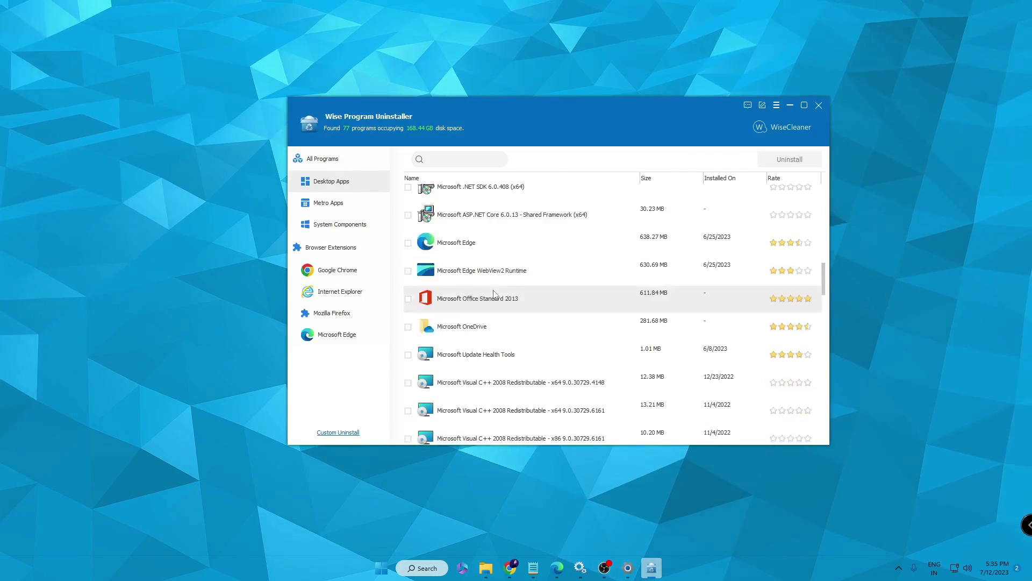
pyautogui.scroll(-4, 494, 291)
pyautogui.scroll(5, 494, 289)
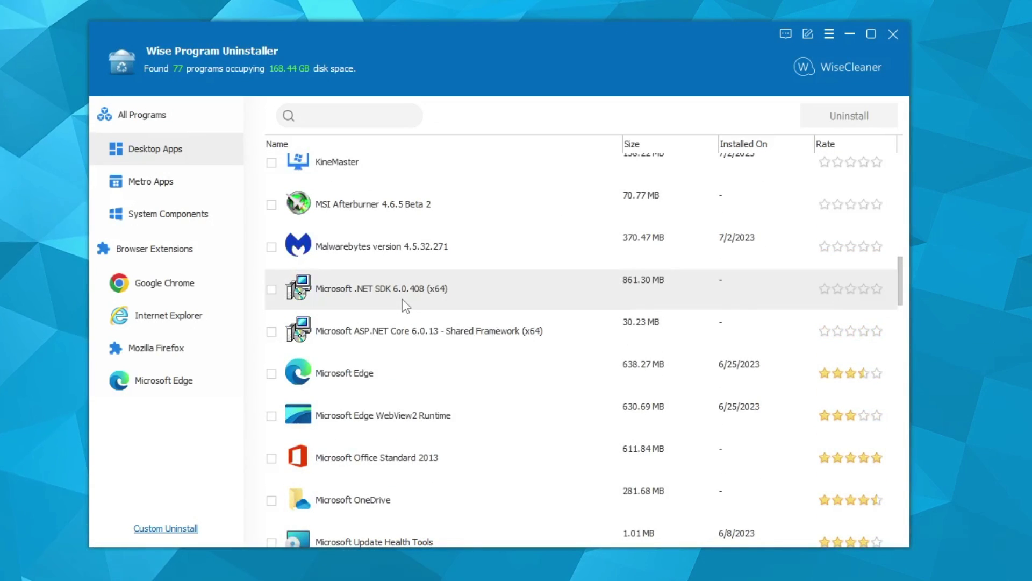
pyautogui.scroll(3, 402, 299)
pyautogui.scroll(3, 418, 282)
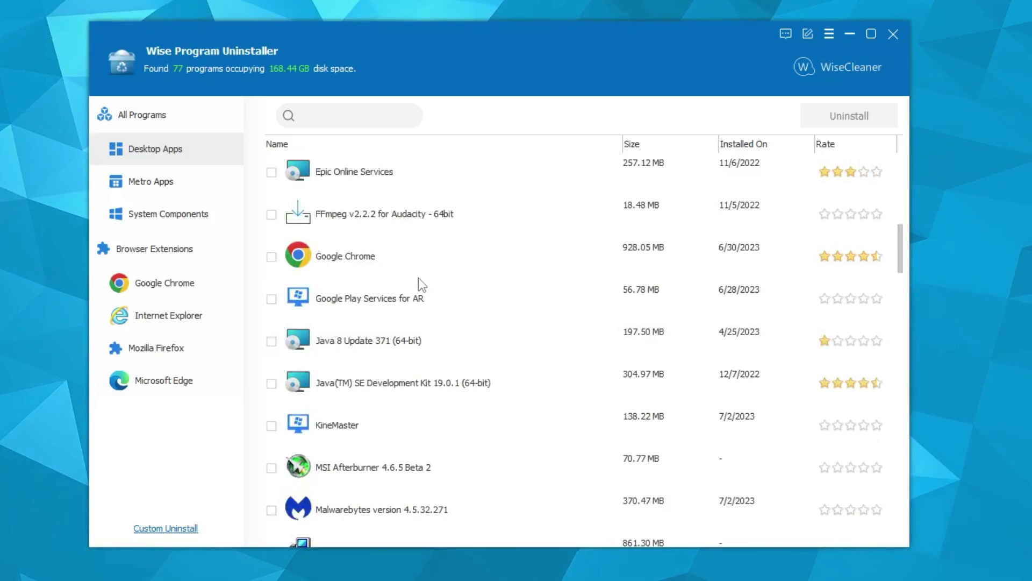
pyautogui.scroll(3, 418, 278)
pyautogui.scroll(-2, 405, 280)
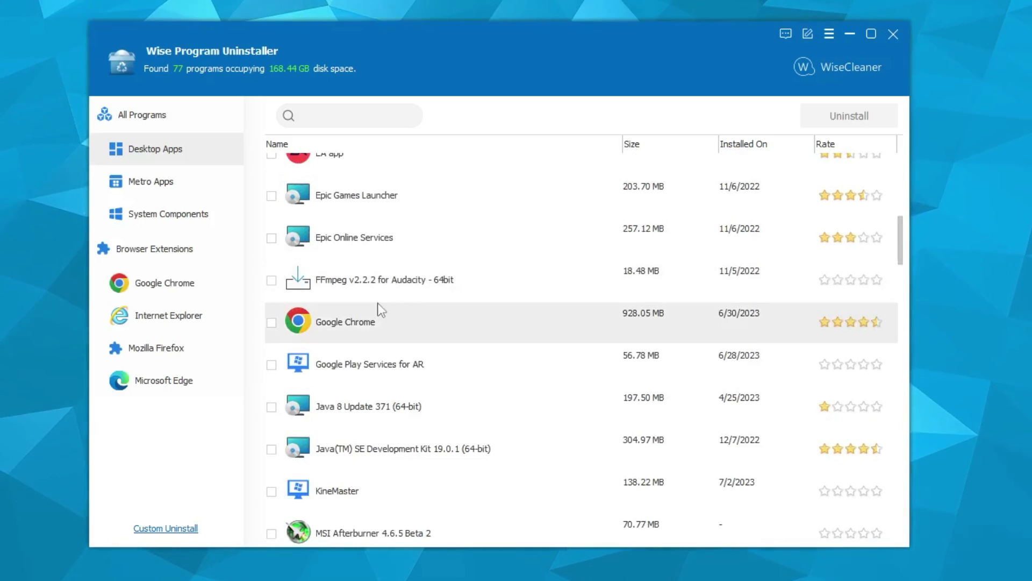
pyautogui.click(271, 365)
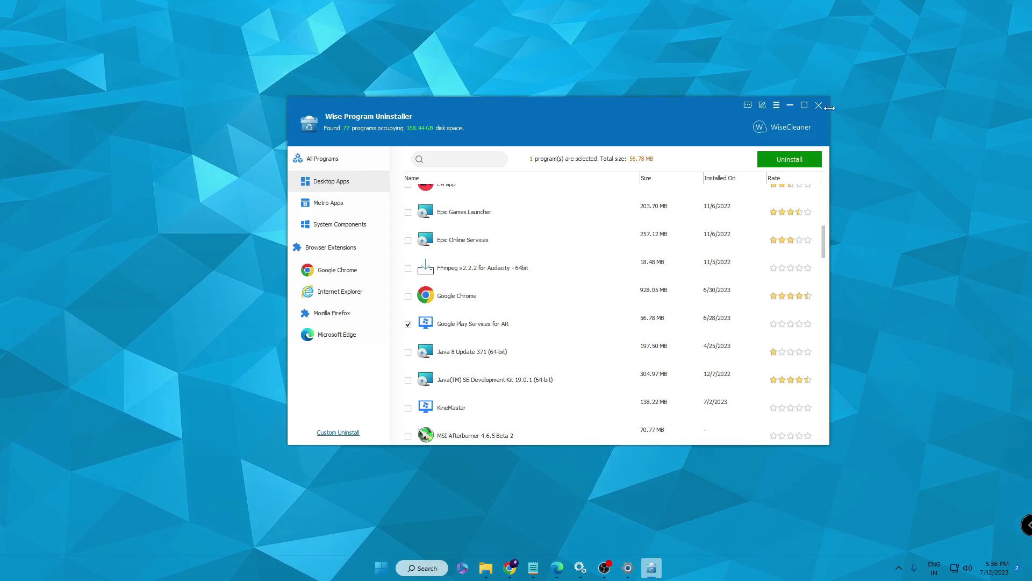
pyautogui.click(821, 107)
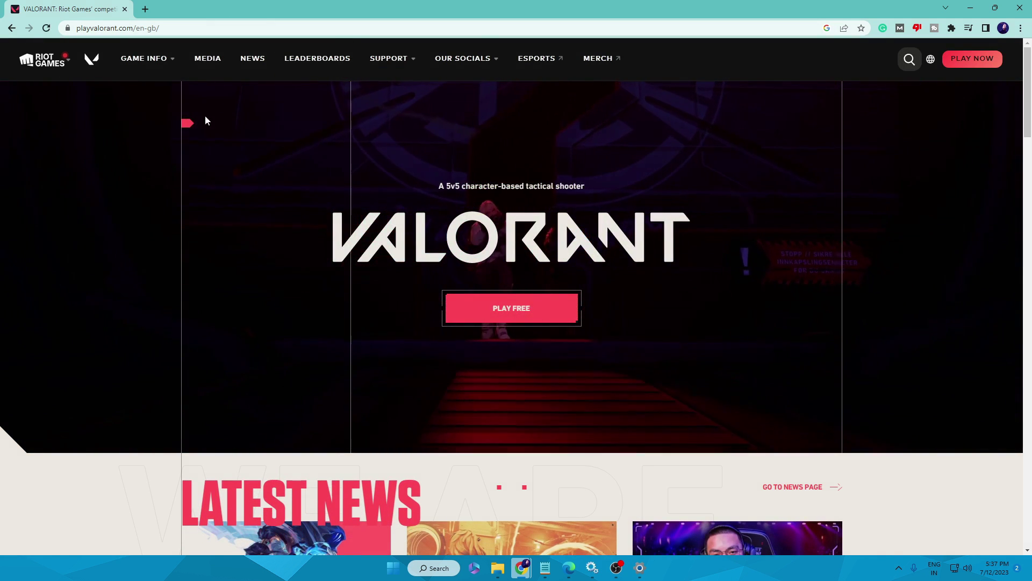
# Choose PLAY FREE, then SIGN IN under 'I have a Riot account'.
pyautogui.click(535, 317)
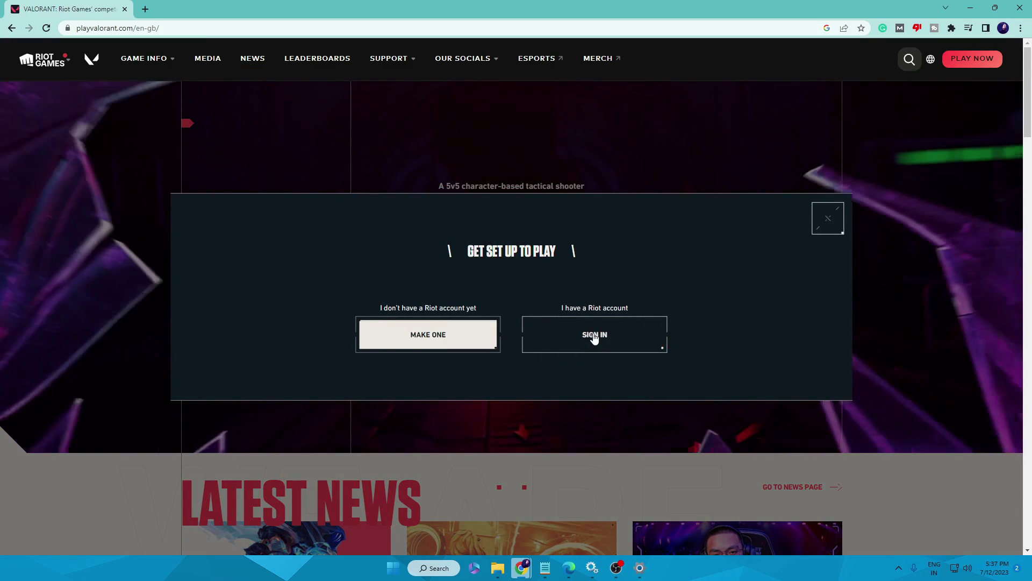
pyautogui.click(592, 338)
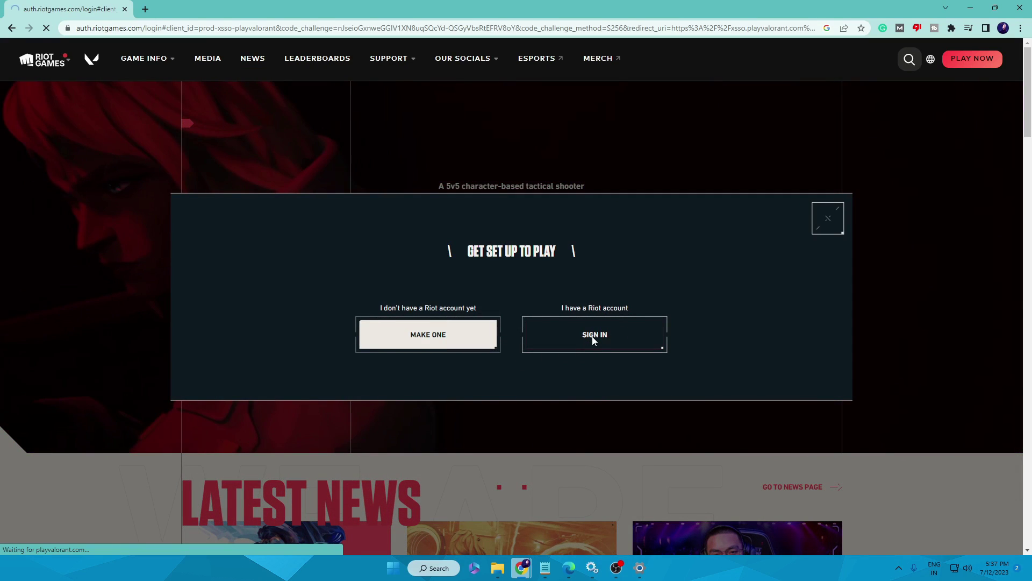